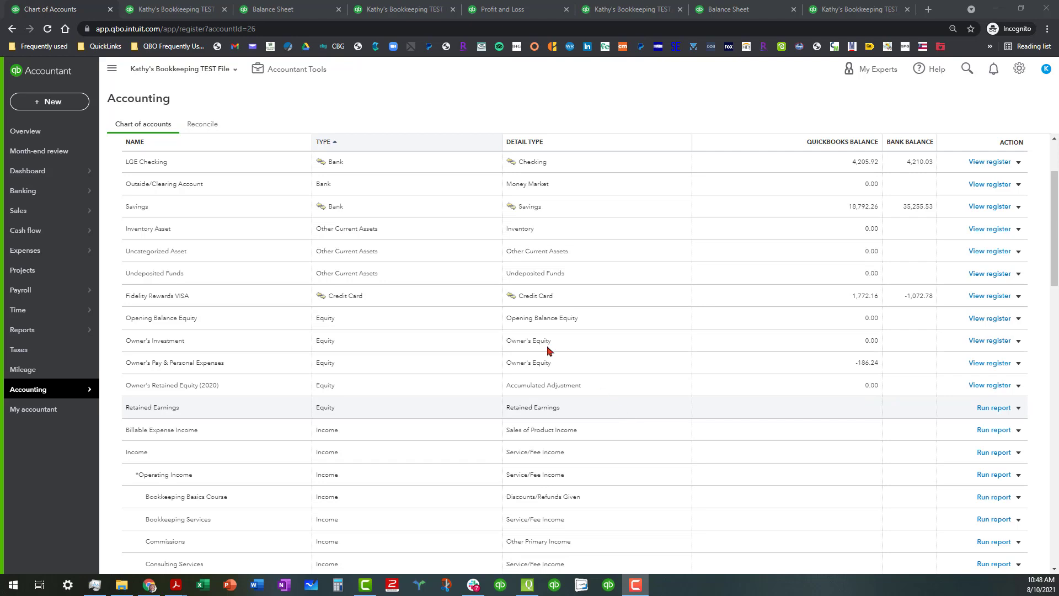
# Review the cash-basis balance sheet as of December 31, 2020, including its report settings and equity section.
pyautogui.click(164, 10)
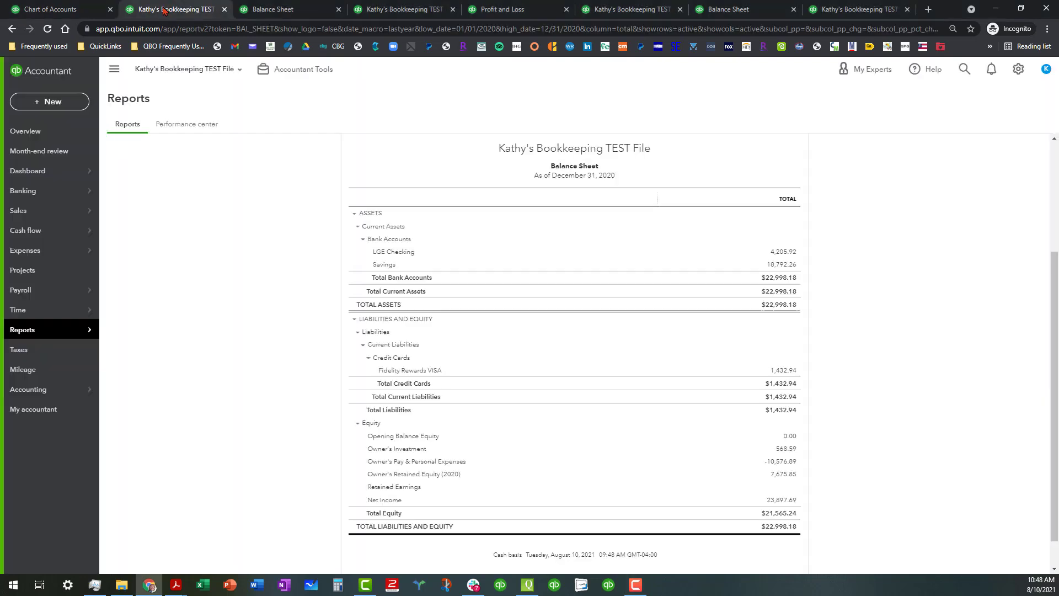
pyautogui.scroll(2, 704, 201)
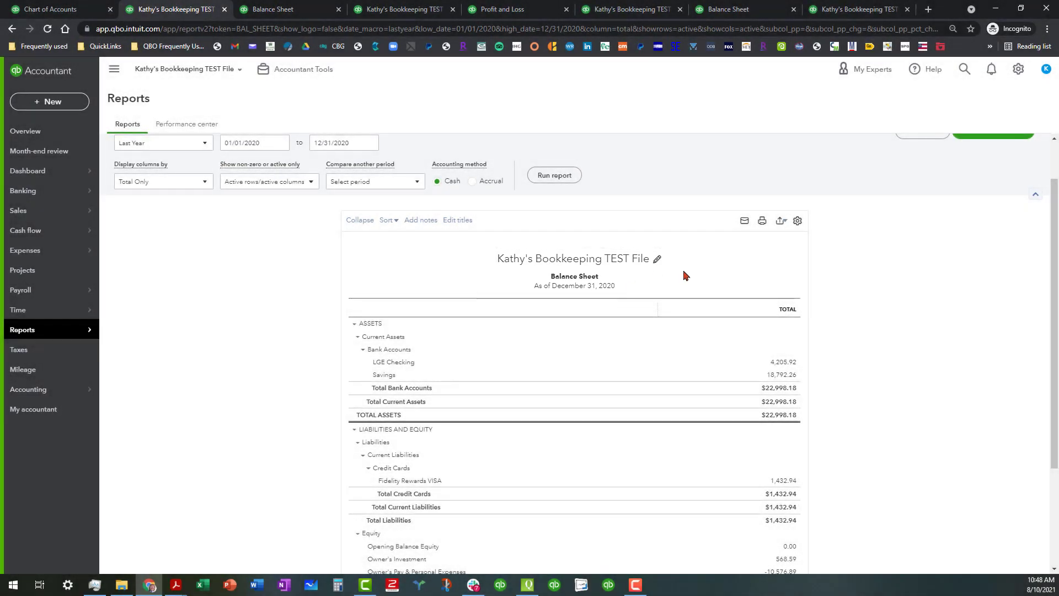
pyautogui.scroll(-2, 682, 368)
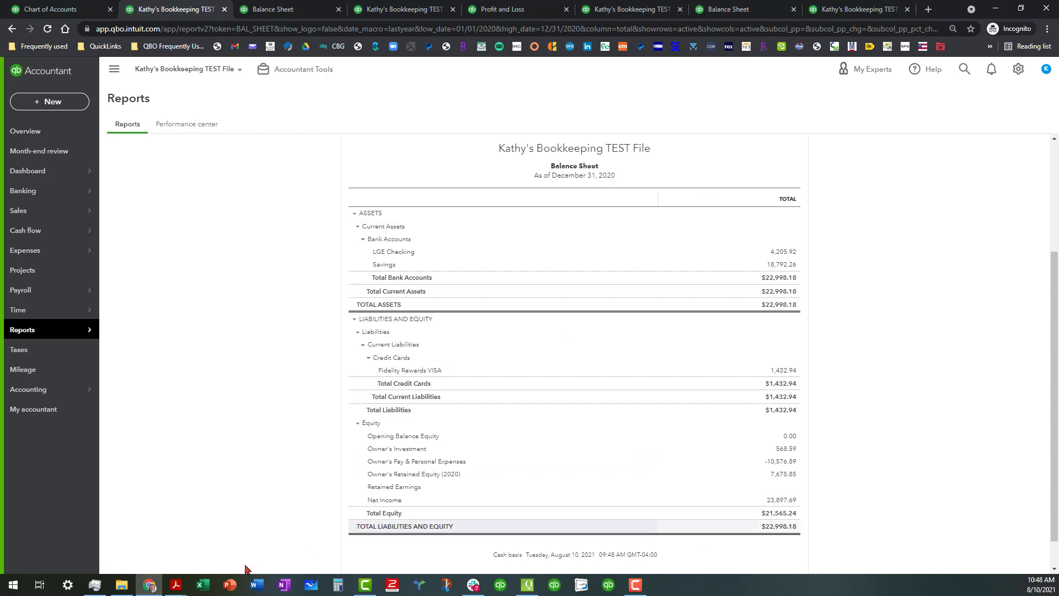
pyautogui.moveTo(176, 591)
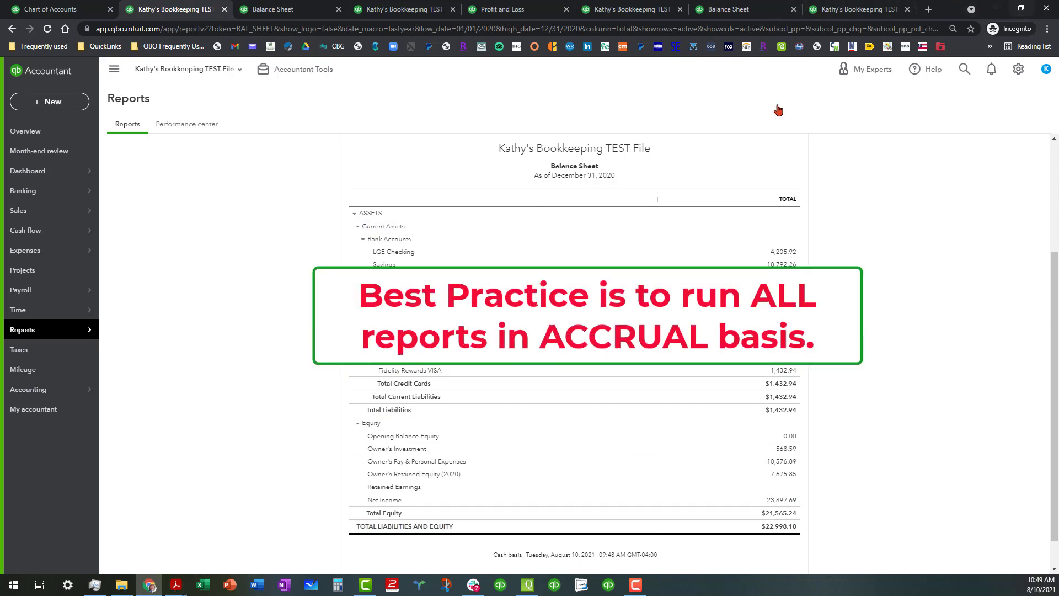
pyautogui.scroll(3, 750, 160)
pyautogui.scroll(-1, 726, 188)
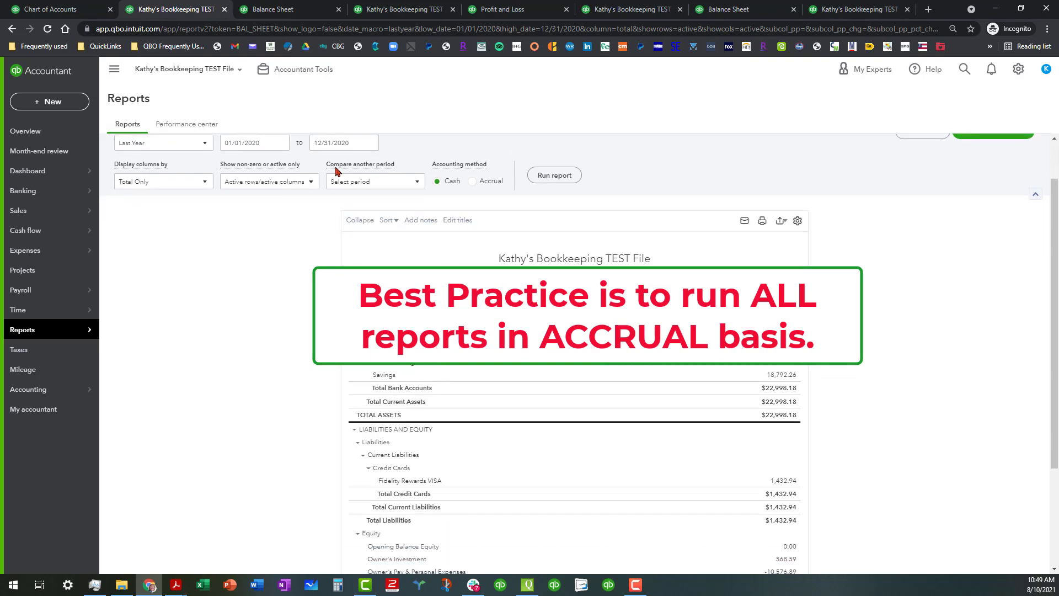
pyautogui.scroll(-3, 574, 353)
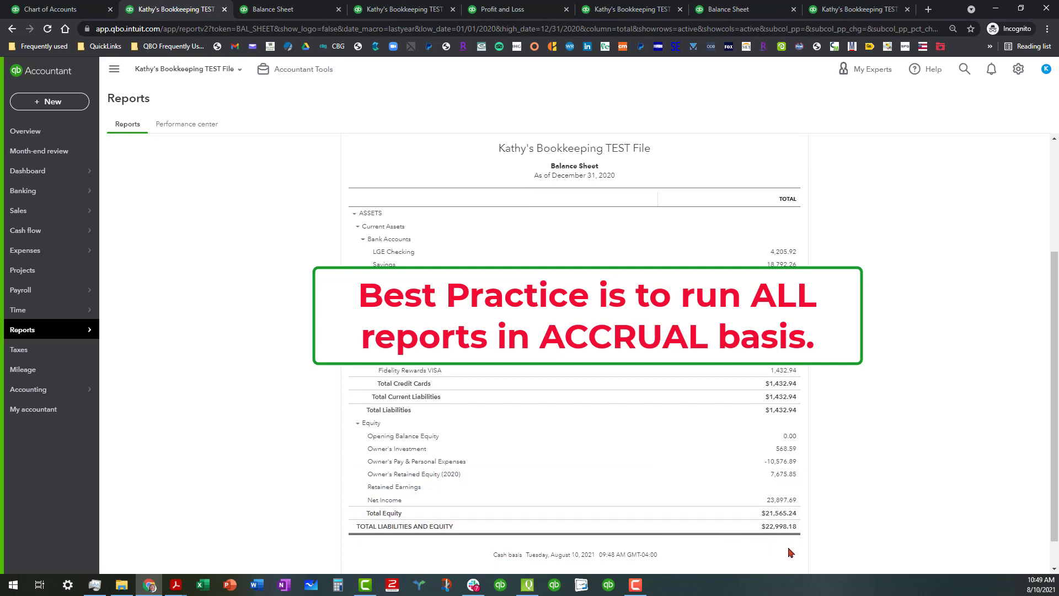
# Compare the accrual-basis December 31, 2020 balance sheet side by side with the year-ending 2020 Balance Sheet Comparison PDF in Acrobat Reader.
pyautogui.click(296, 11)
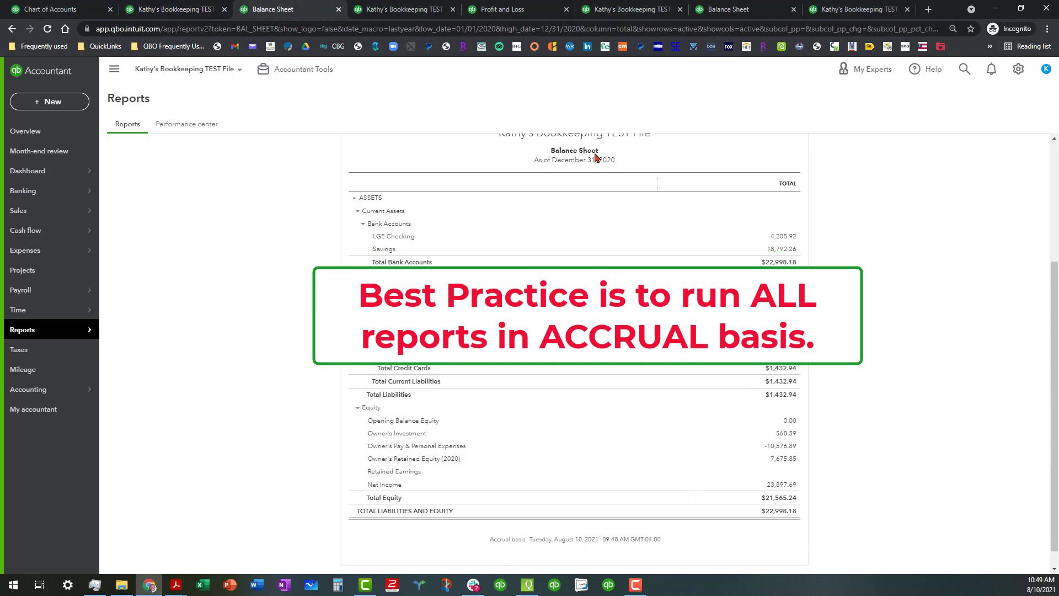
pyautogui.click(1021, 10)
pyautogui.click(327, 56)
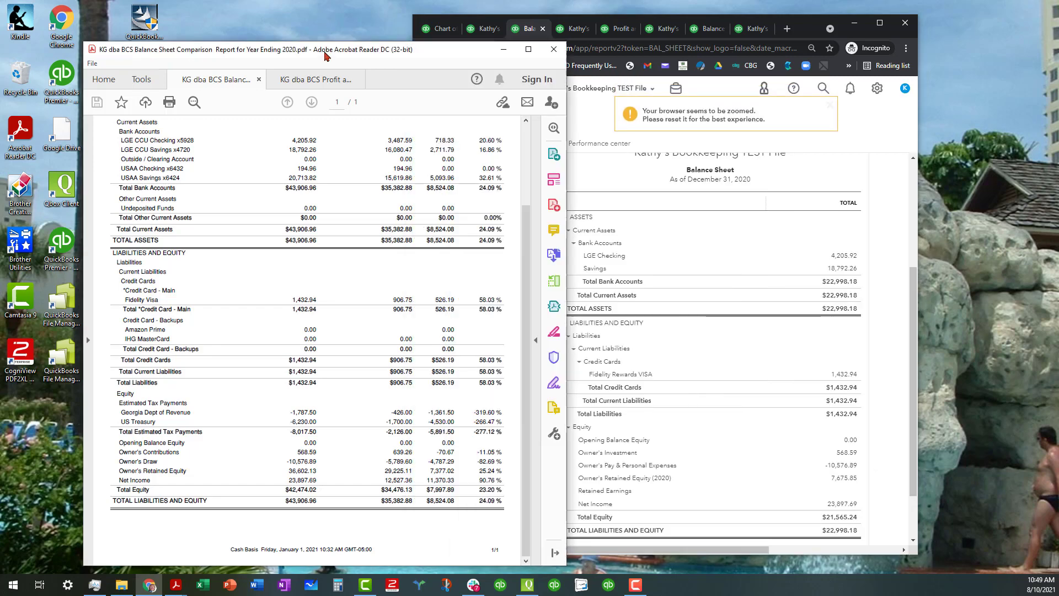
pyautogui.moveTo(353, 57); pyautogui.dragTo(351, 41)
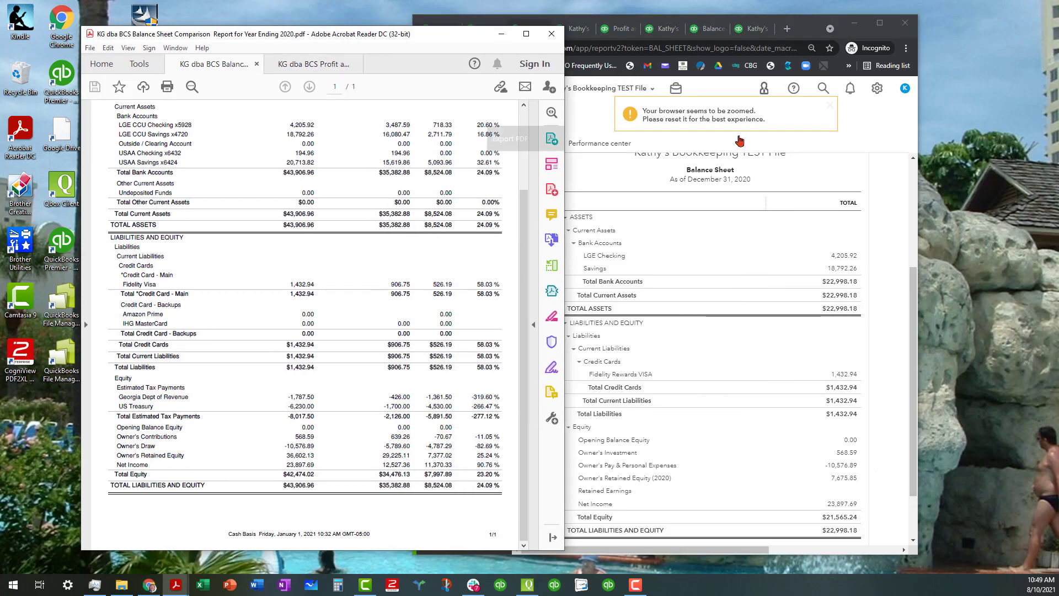
pyautogui.click(916, 306)
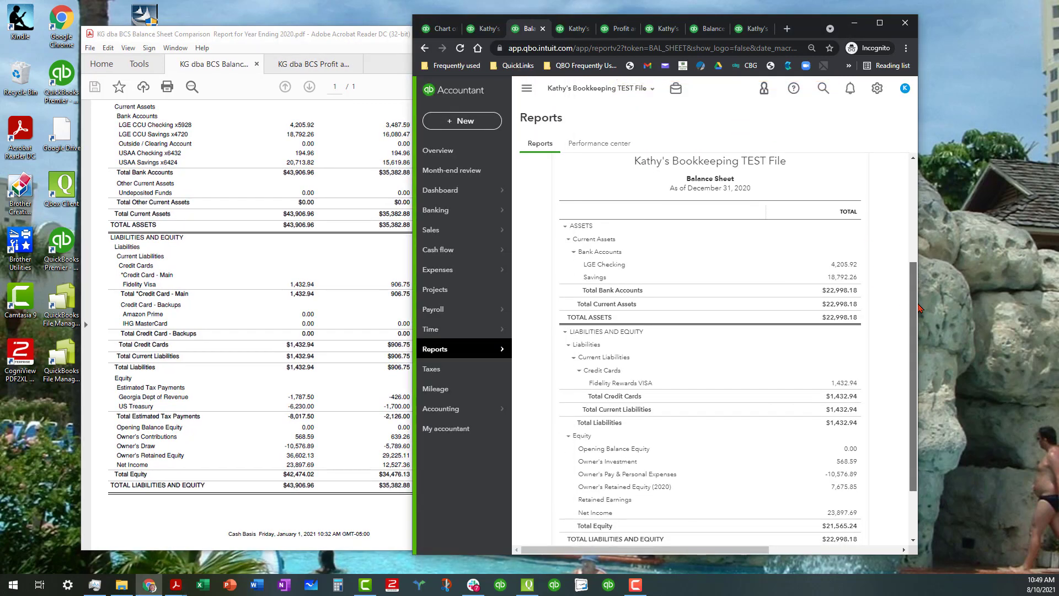
pyautogui.moveTo(916, 307); pyautogui.dragTo(927, 329)
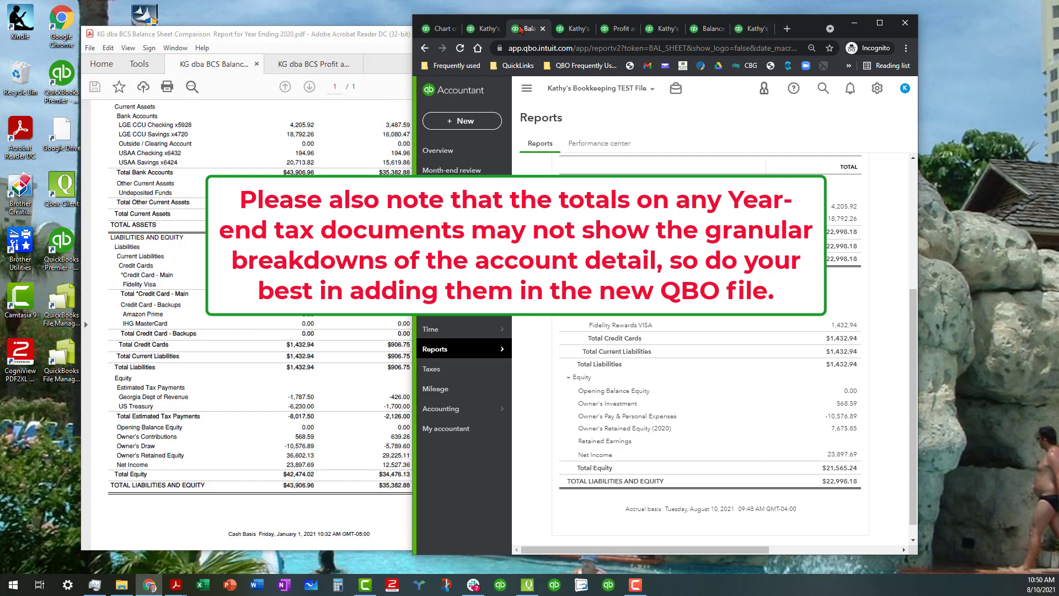
# Compare the cash-basis 2020 Profit and Loss report with the year-end 2020 Profit and Loss PDF down to net income.
pyautogui.click(572, 29)
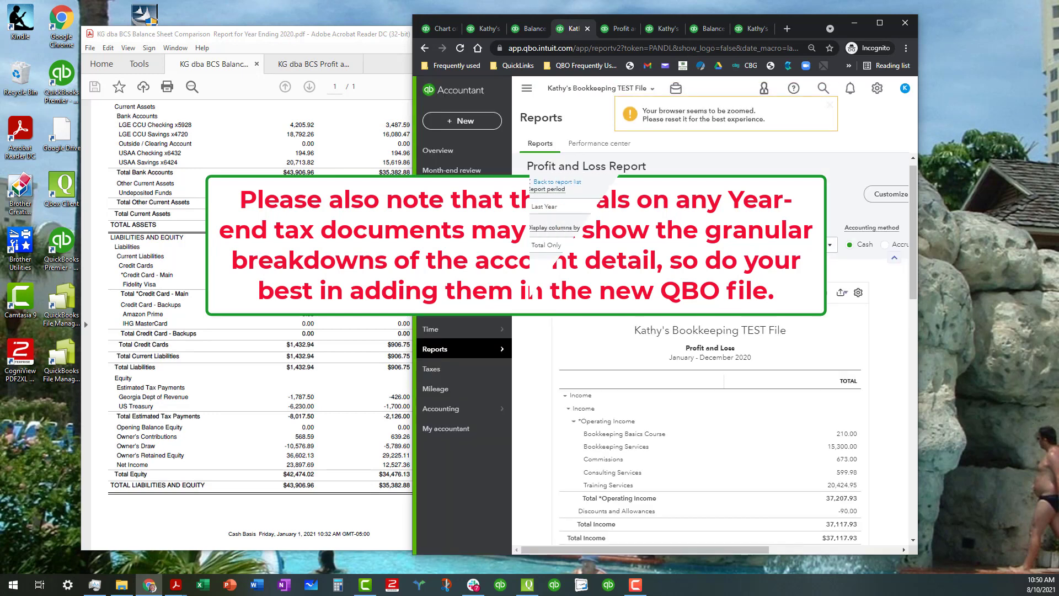
pyautogui.click(307, 62)
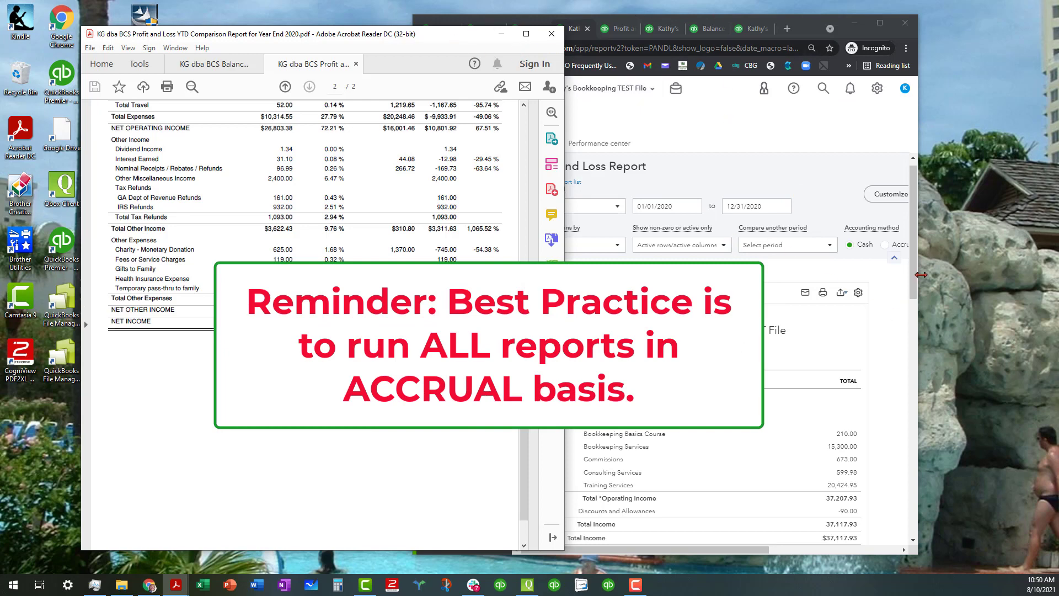
pyautogui.moveTo(914, 298); pyautogui.dragTo(913, 335)
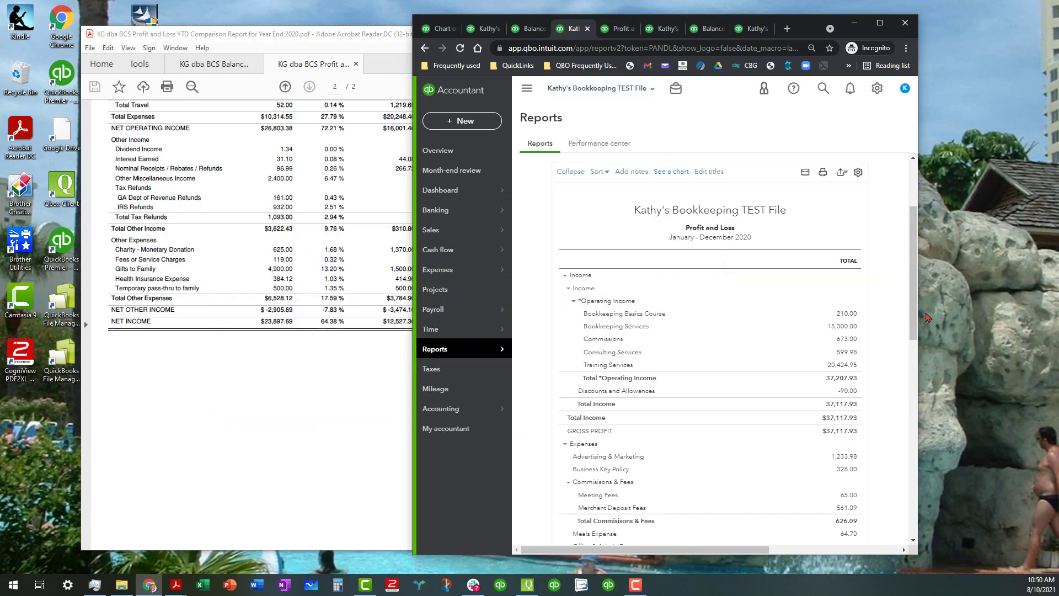
pyautogui.moveTo(915, 328); pyautogui.dragTo(912, 537)
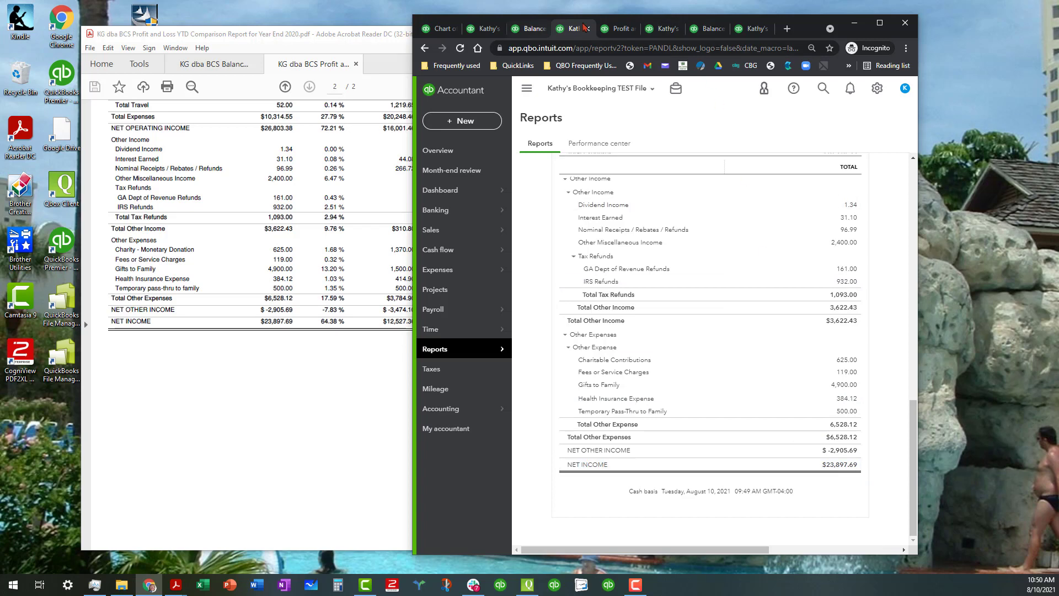
# View the accrual-basis 2020 Profit and Loss report in a maximized browser window down to the net income line.
pyautogui.click(621, 29)
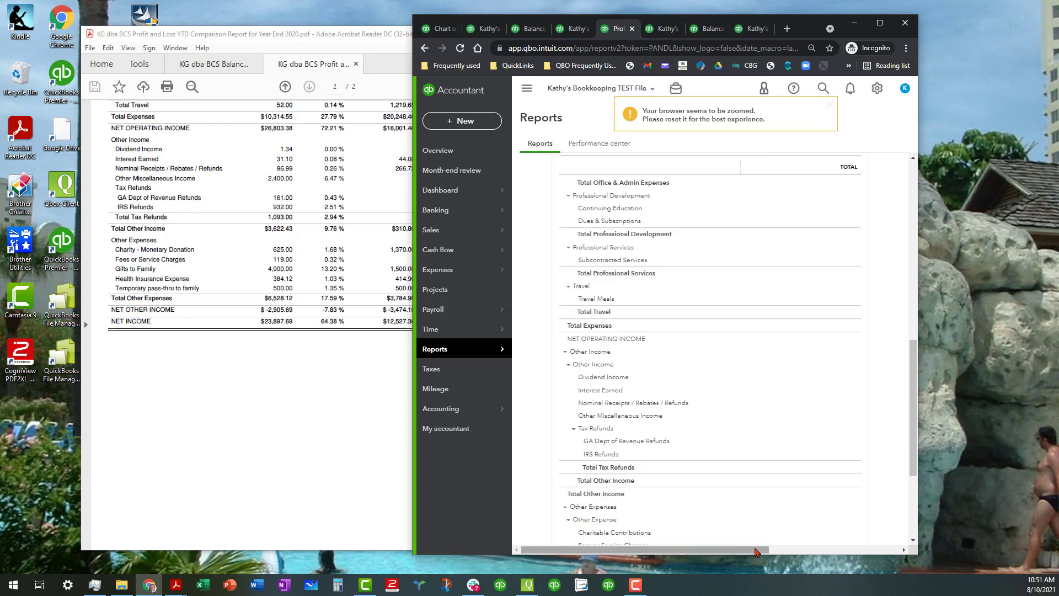
pyautogui.moveTo(766, 554); pyautogui.dragTo(794, 554)
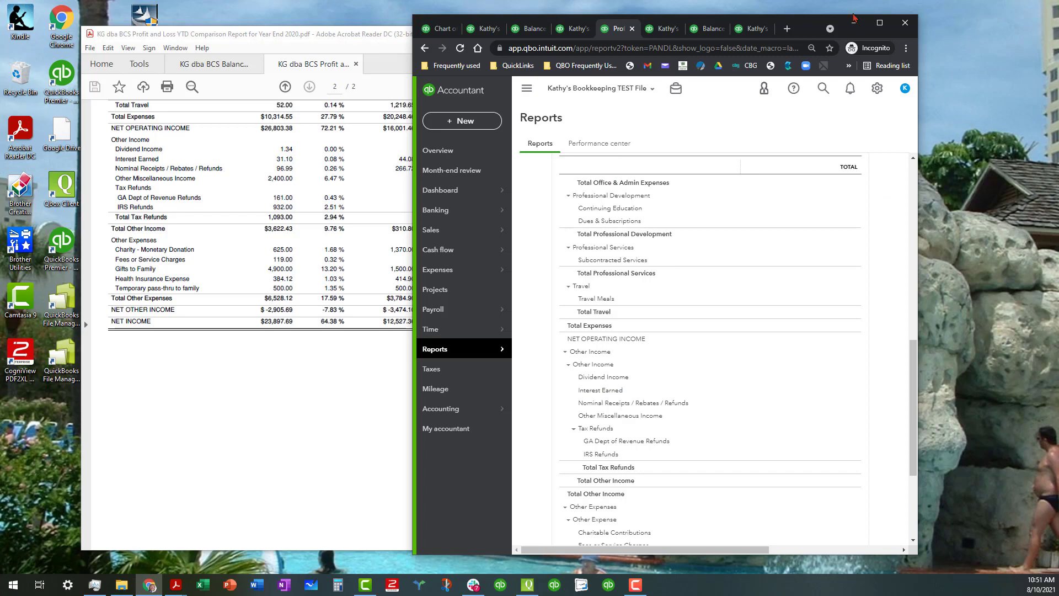
pyautogui.click(883, 24)
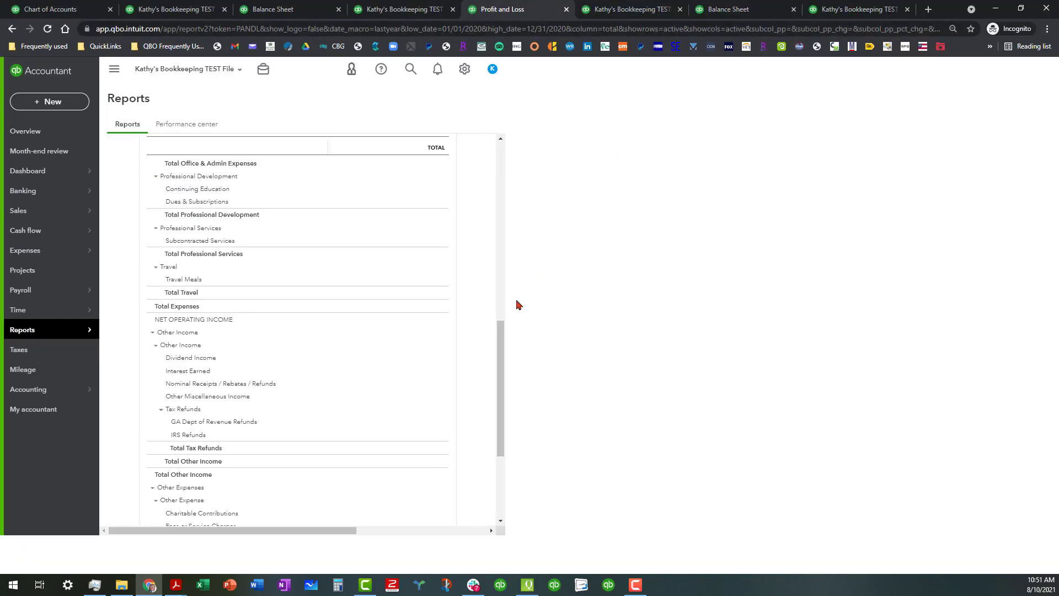
pyautogui.scroll(-3, 692, 419)
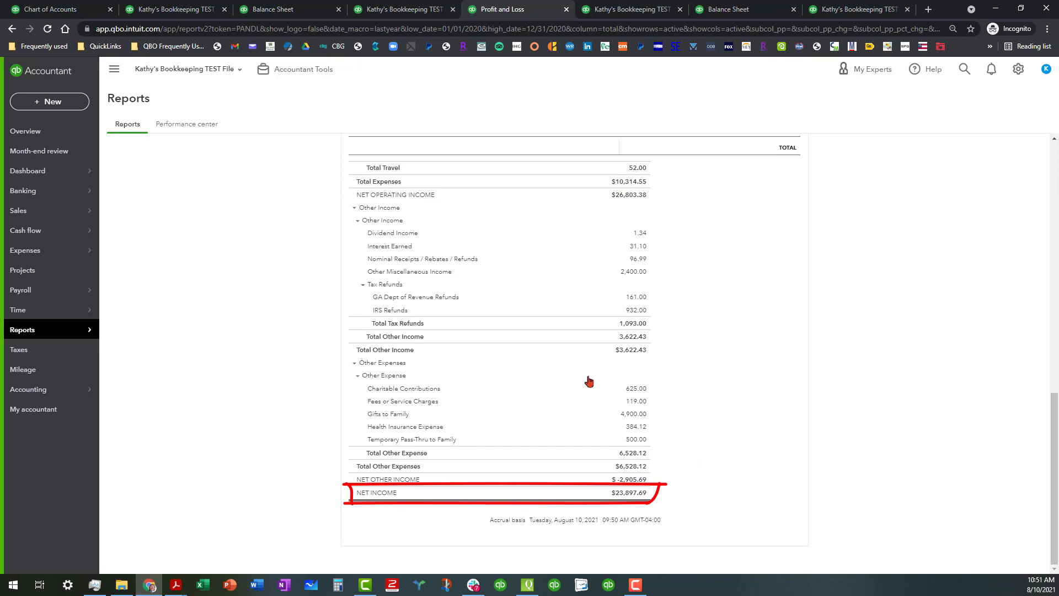
# Check net income in the balance sheet and Profit and Loss PDFs in Acrobat Reader against the accrual report, and minimize the reader.
pyautogui.moveTo(177, 586)
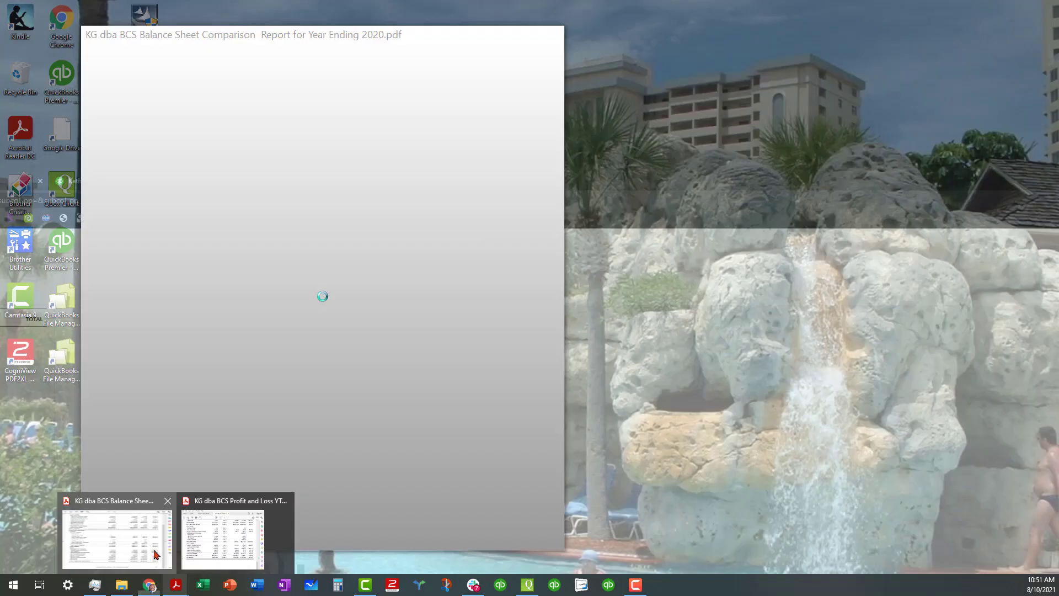
pyautogui.click(155, 559)
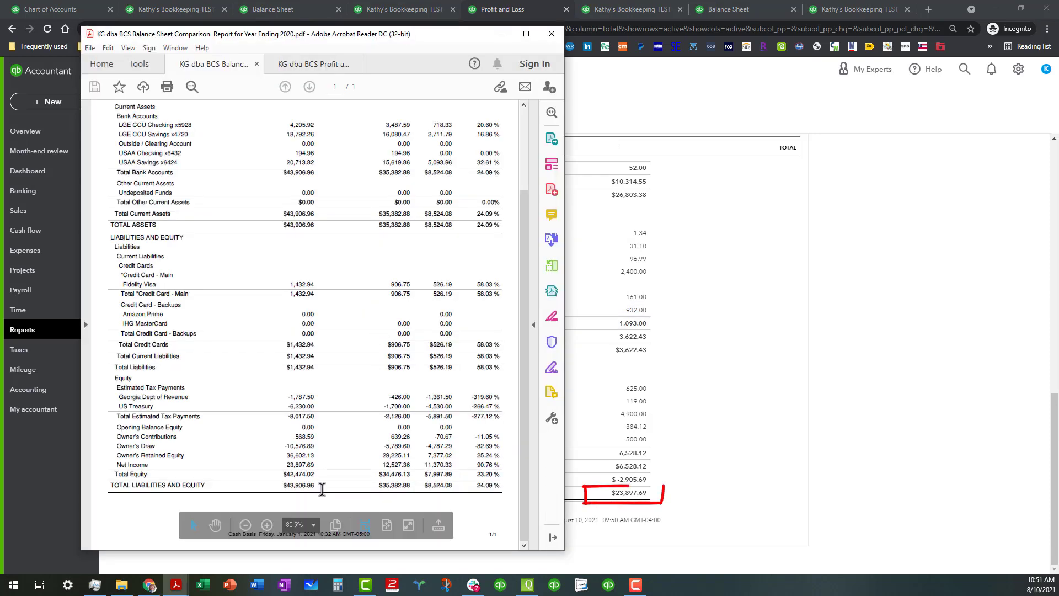
pyautogui.click(292, 64)
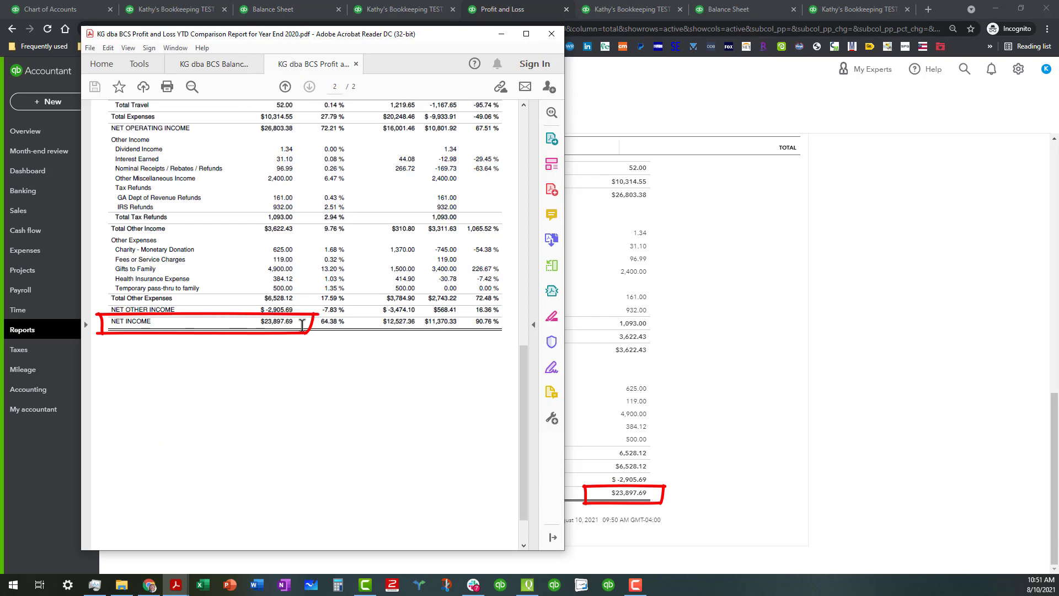
pyautogui.click(501, 34)
# Review the accrual-basis January - December 2020 Profit and Loss report from its header through income and expenses.
pyautogui.scroll(15, 714, 242)
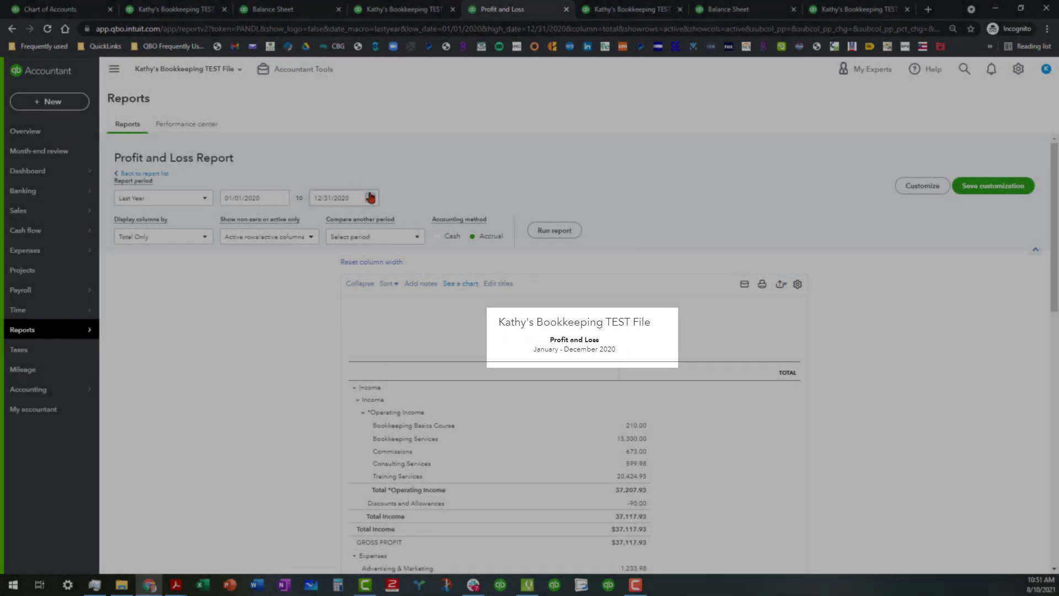
pyautogui.scroll(-7, 464, 353)
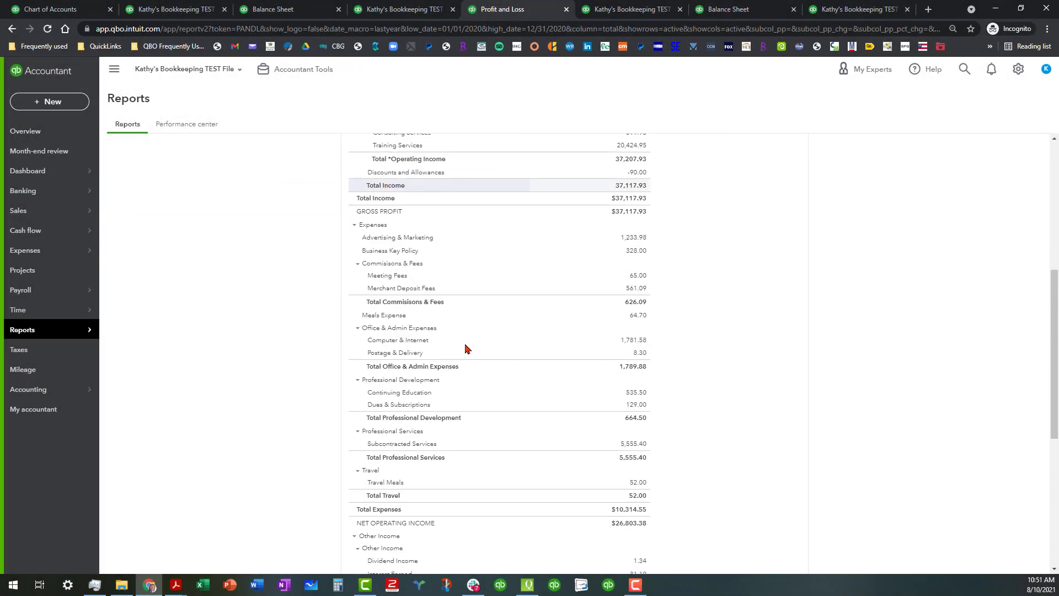
pyautogui.scroll(-4, 468, 349)
pyautogui.scroll(9, 468, 347)
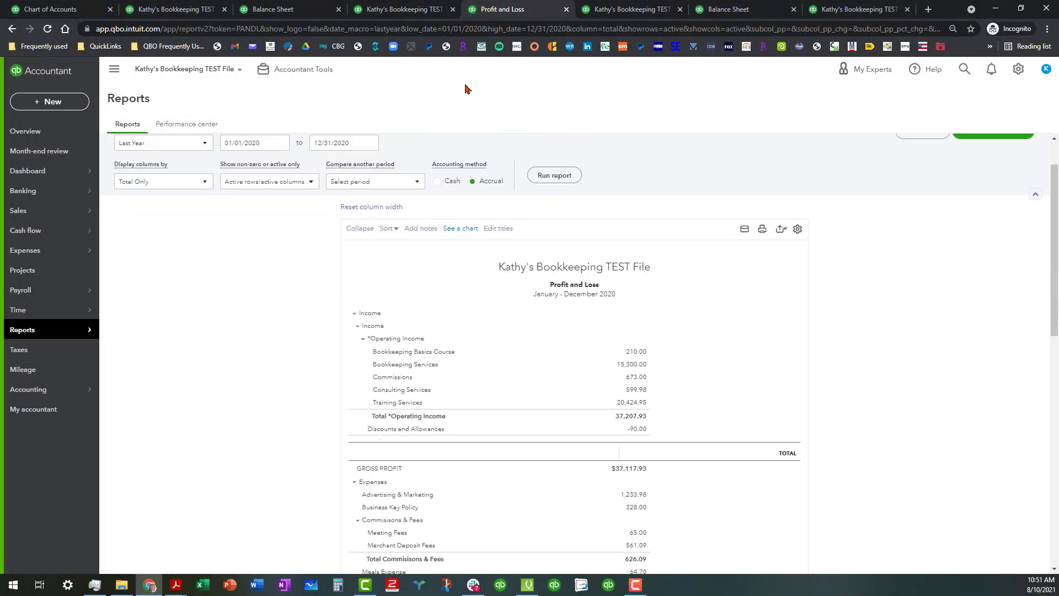
# Compare the equity accounts on the December 31, 2020 balance sheet with the cash and accrual balance sheets as of January 1, 2021.
pyautogui.click(268, 10)
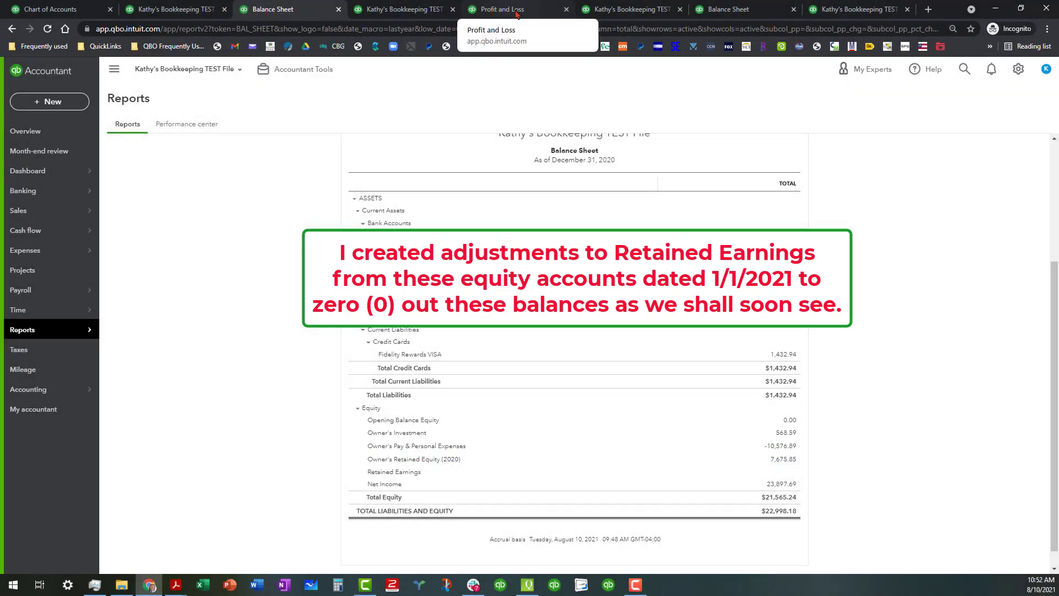
pyautogui.click(607, 9)
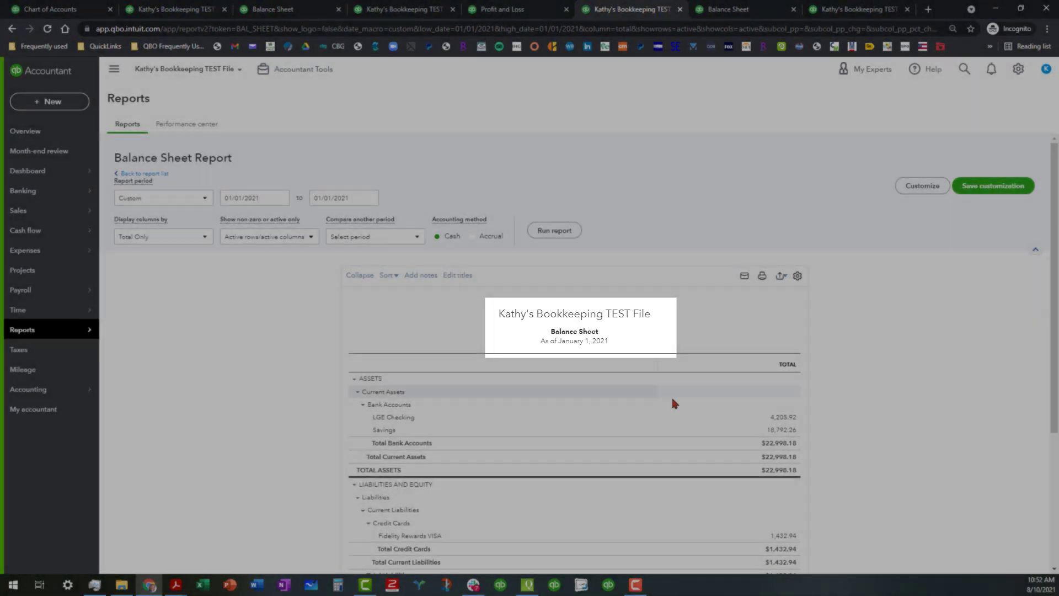
pyautogui.scroll(-2, 659, 380)
pyautogui.scroll(-1, 656, 372)
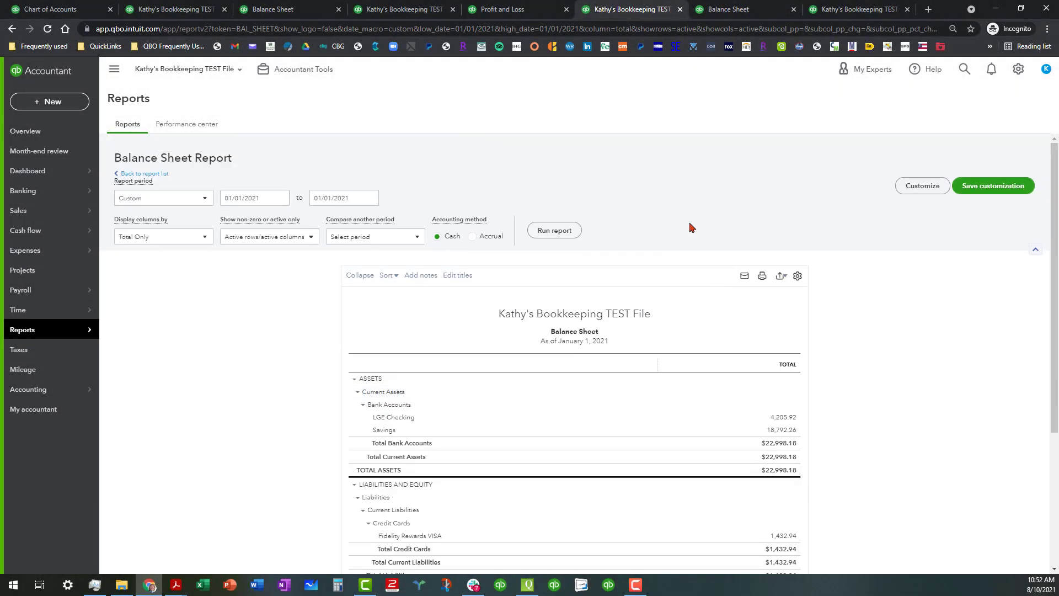
pyautogui.click(734, 9)
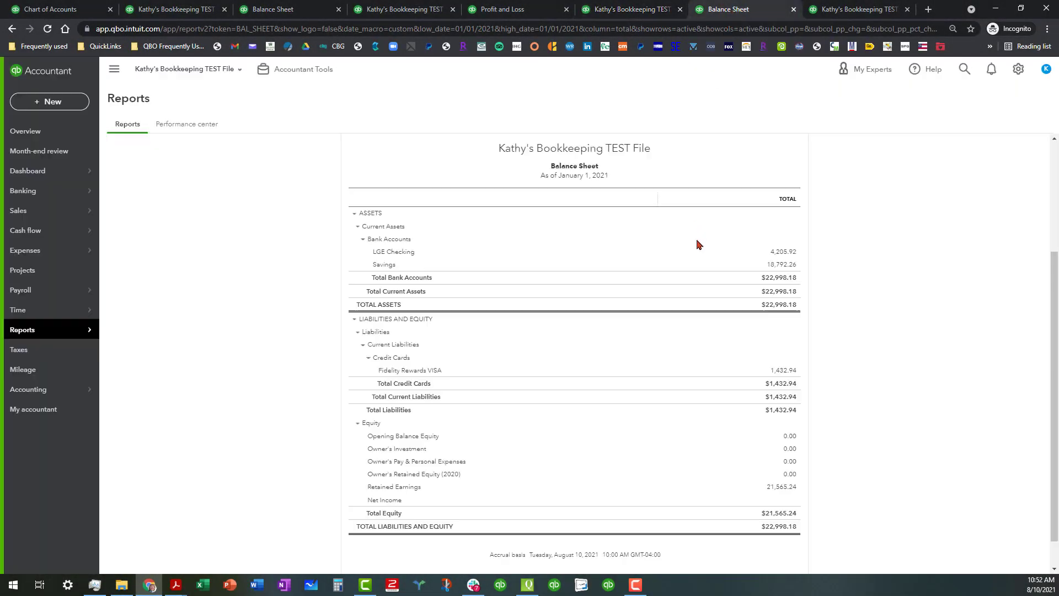
pyautogui.scroll(-1, 681, 293)
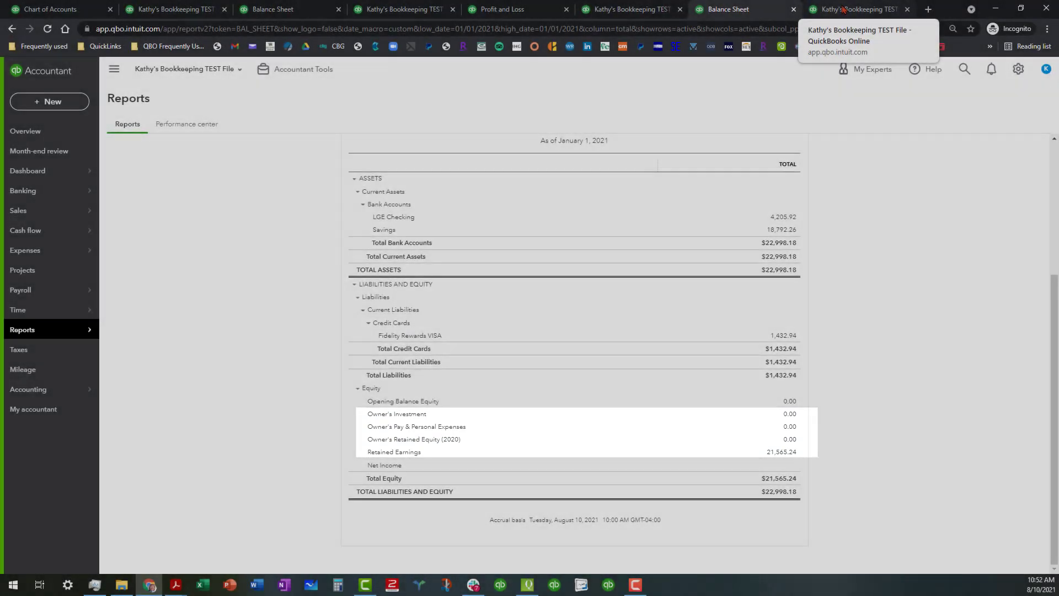
# Drill into Total Office & Admin Expenses on the January 2021 Profit and Loss report, and return to the chart of accounts.
pyautogui.click(844, 9)
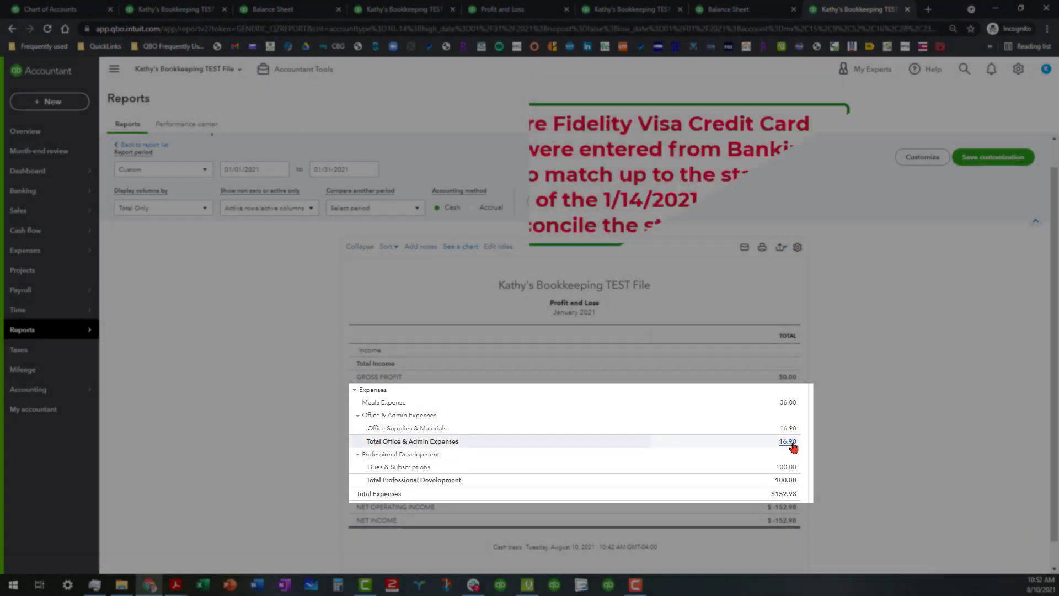
pyautogui.click(788, 441)
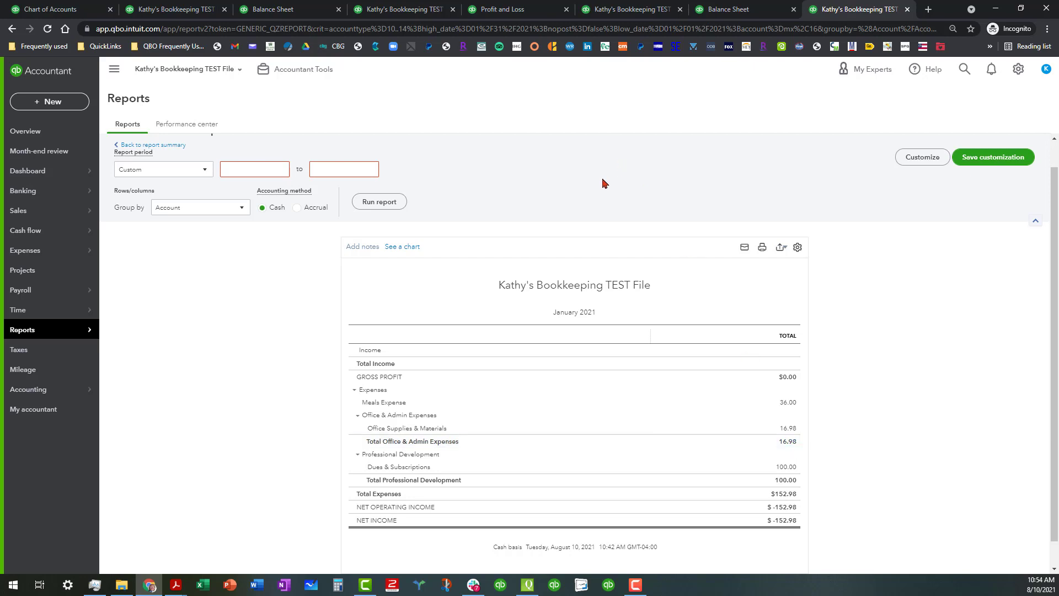
pyautogui.click(62, 11)
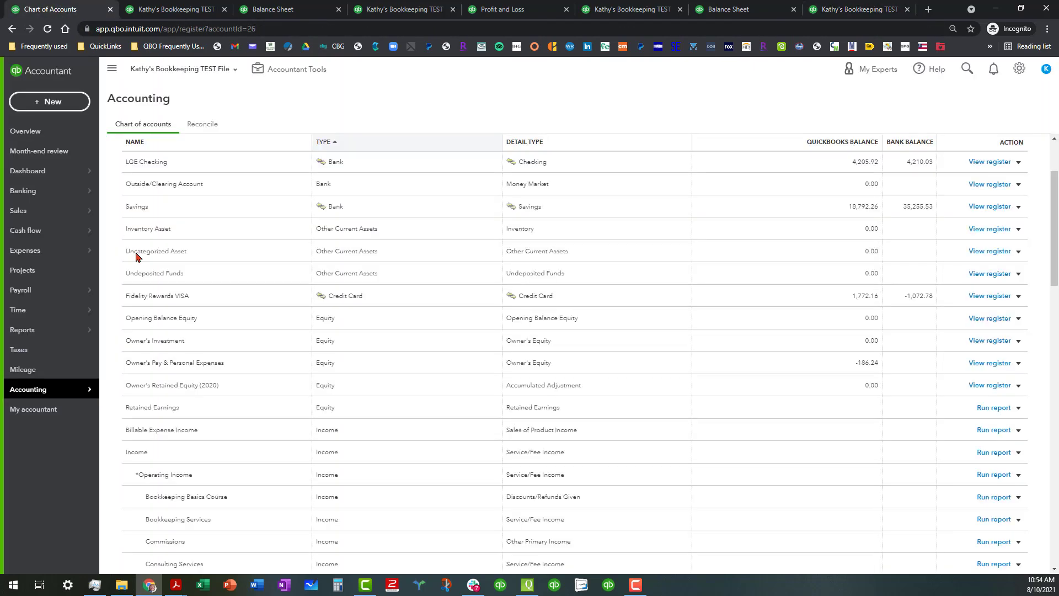